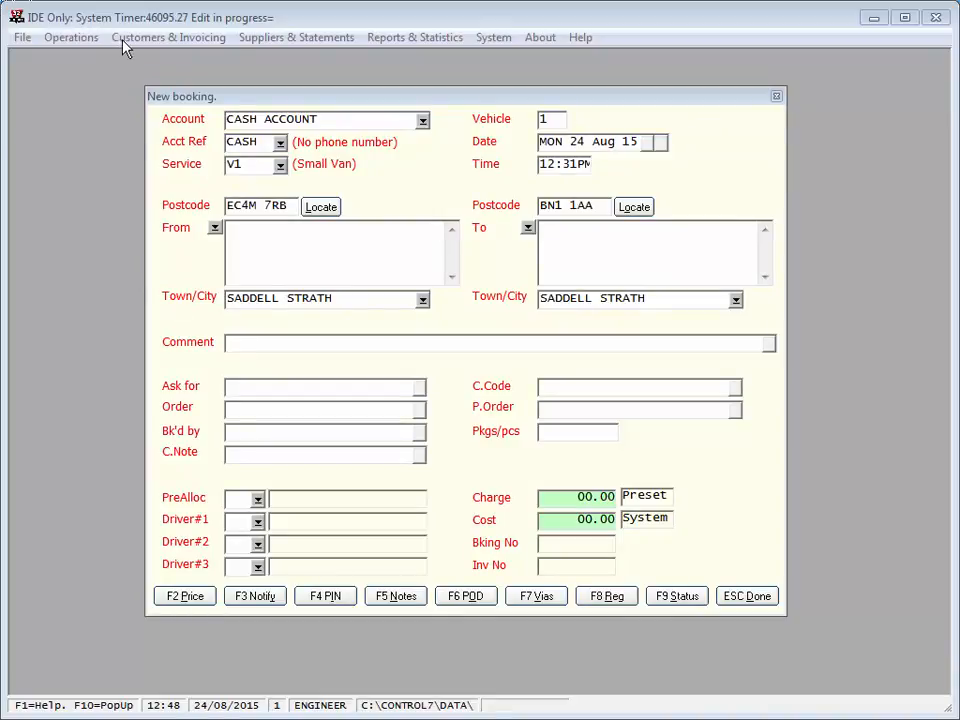
# Step: Bring up the last set of invoices for reprinting through the Reprint Invoices or Credit Notes Wizard
pyautogui.click(123, 40)
pyautogui.moveTo(114, 132)
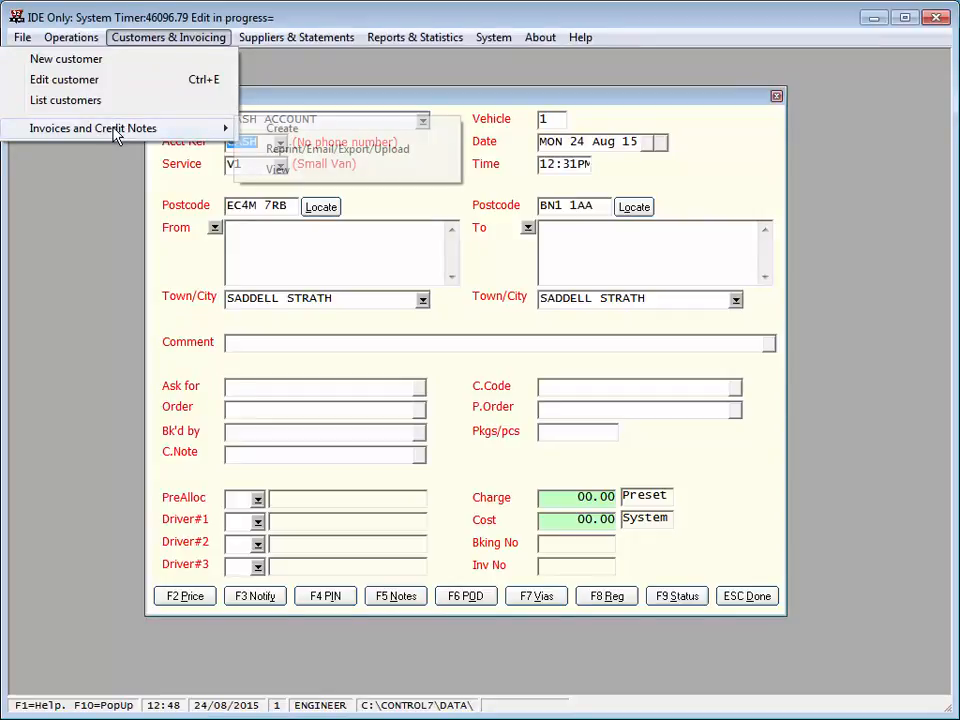
pyautogui.click(279, 152)
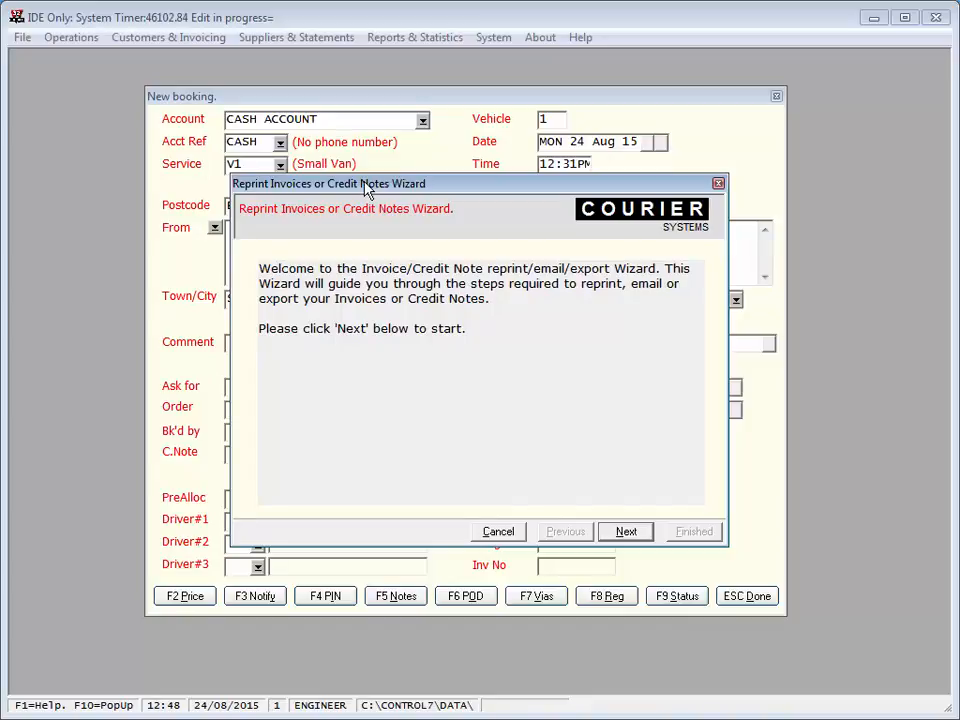
pyautogui.click(625, 535)
pyautogui.click(626, 536)
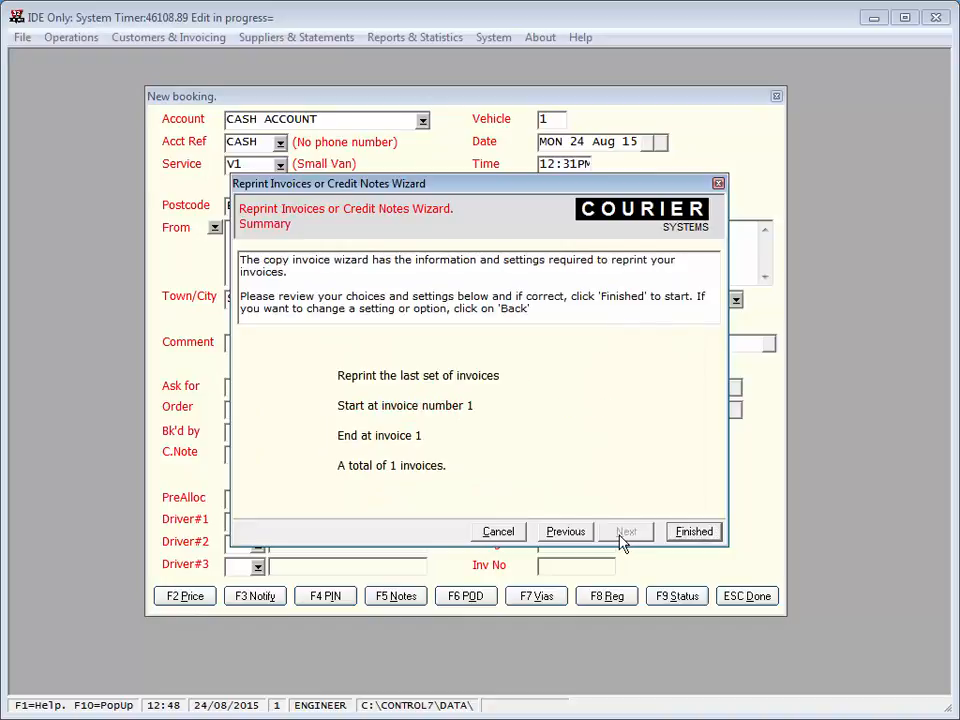
pyautogui.click(694, 533)
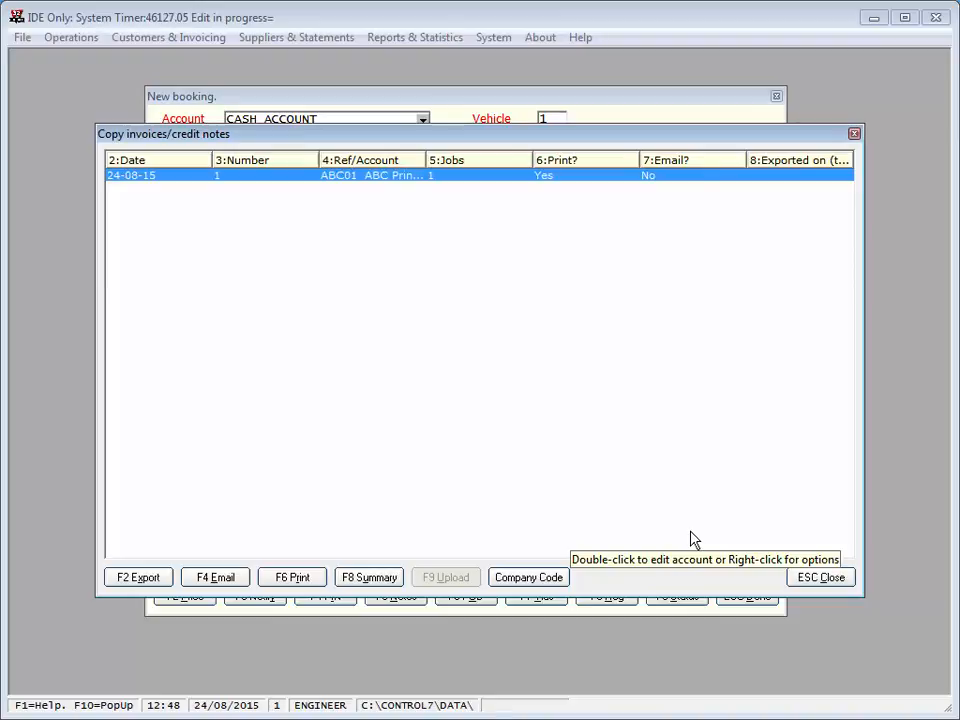
# Step: Open the default invoice layout "New format No:101 (Demo Company)" for editing from the invoice print manager and dismiss the design tip
pyautogui.click(293, 578)
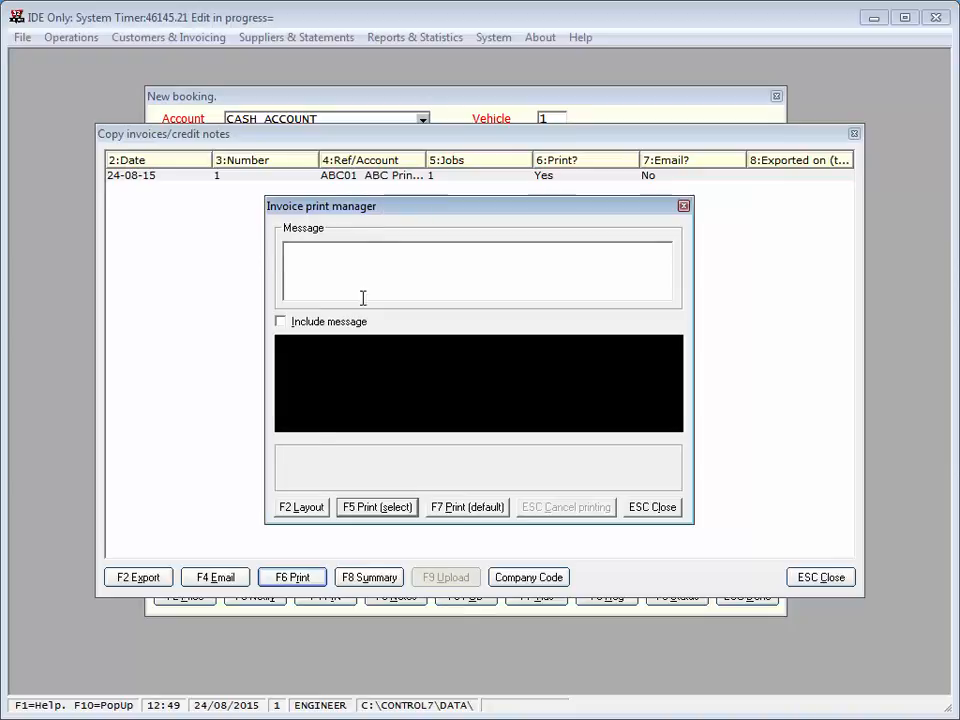
pyautogui.click(302, 508)
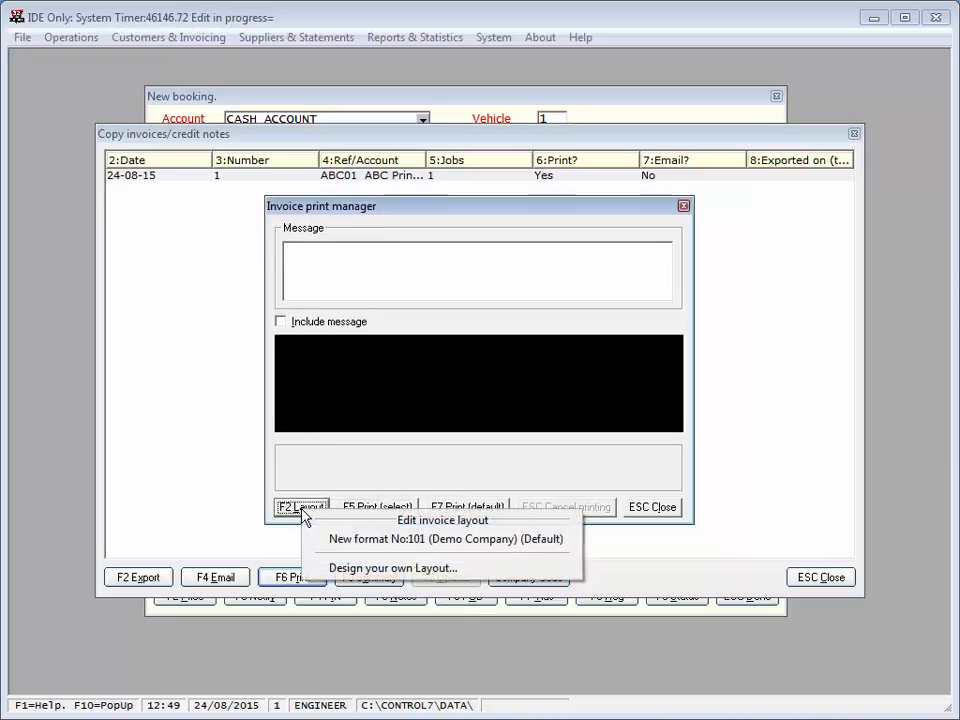
pyautogui.click(515, 539)
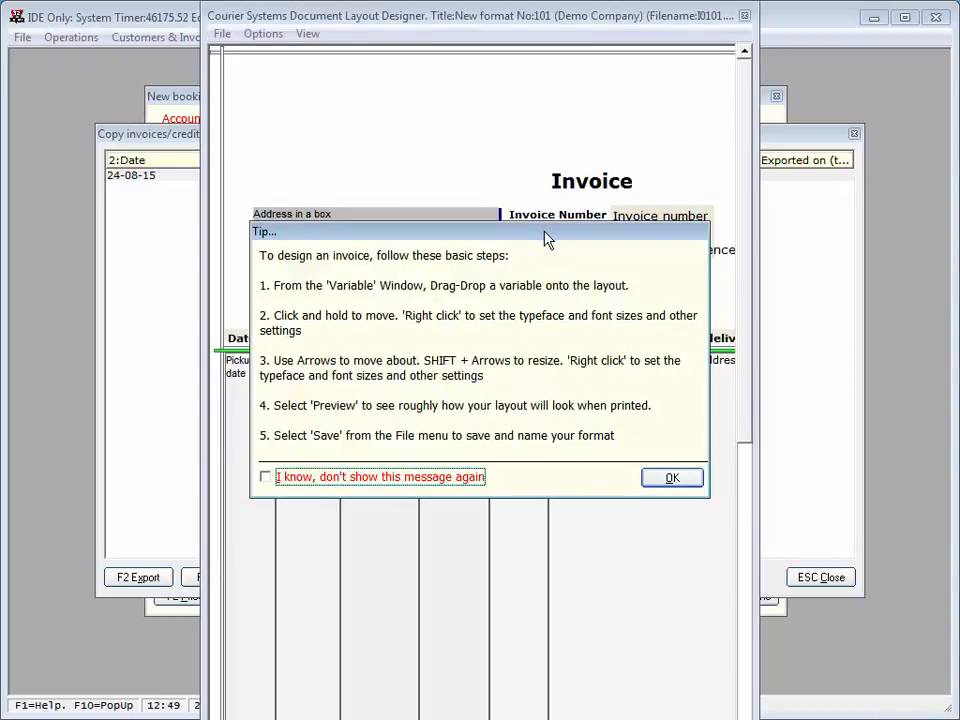
pyautogui.click(668, 482)
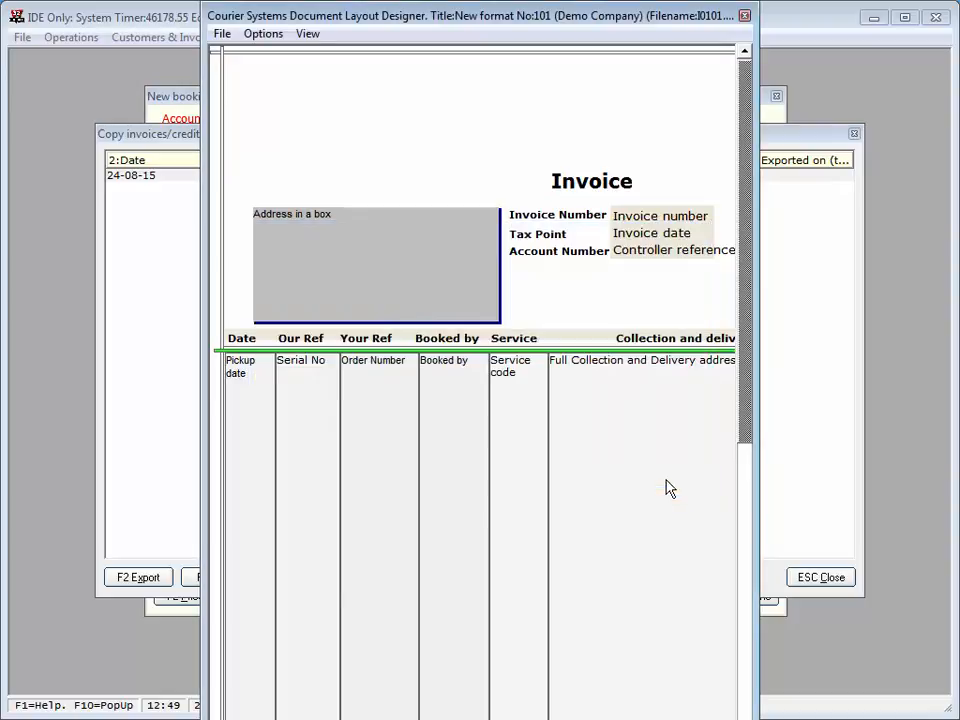
# Step: Reposition and widen the Document Layout Designer window to show the full page width
pyautogui.moveTo(756, 90); pyautogui.dragTo(853, 118)
pyautogui.moveTo(738, 17); pyautogui.dragTo(584, 33)
pyautogui.moveTo(708, 66); pyautogui.dragTo(879, 120)
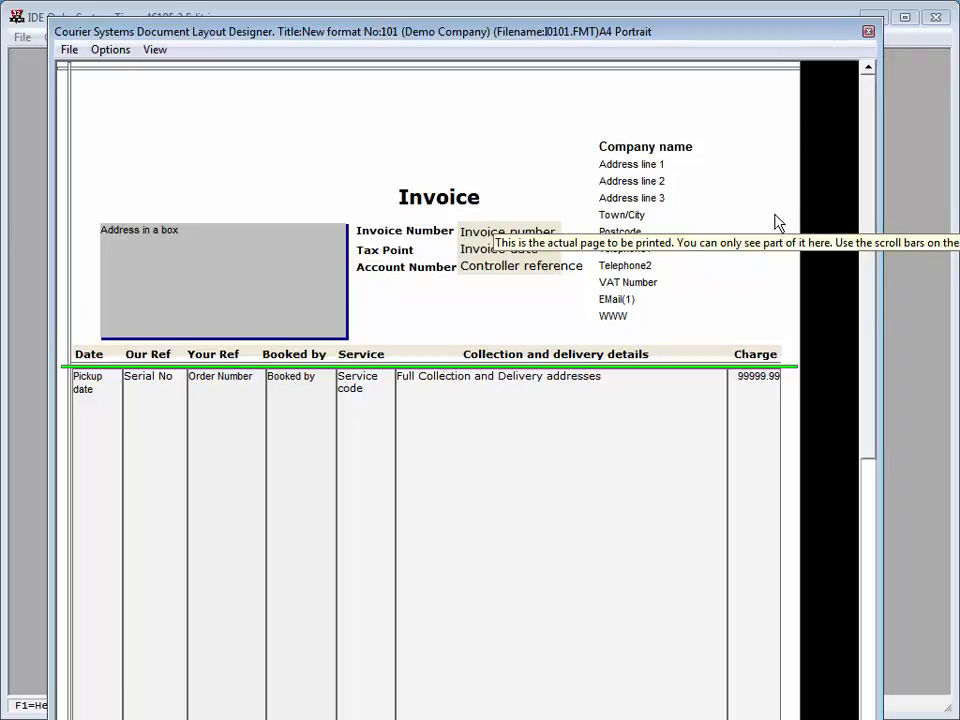
# Step: Show the layout variables and place a BMP image above the Invoice heading, using demoLogo.BMP as its file
pyautogui.click(111, 55)
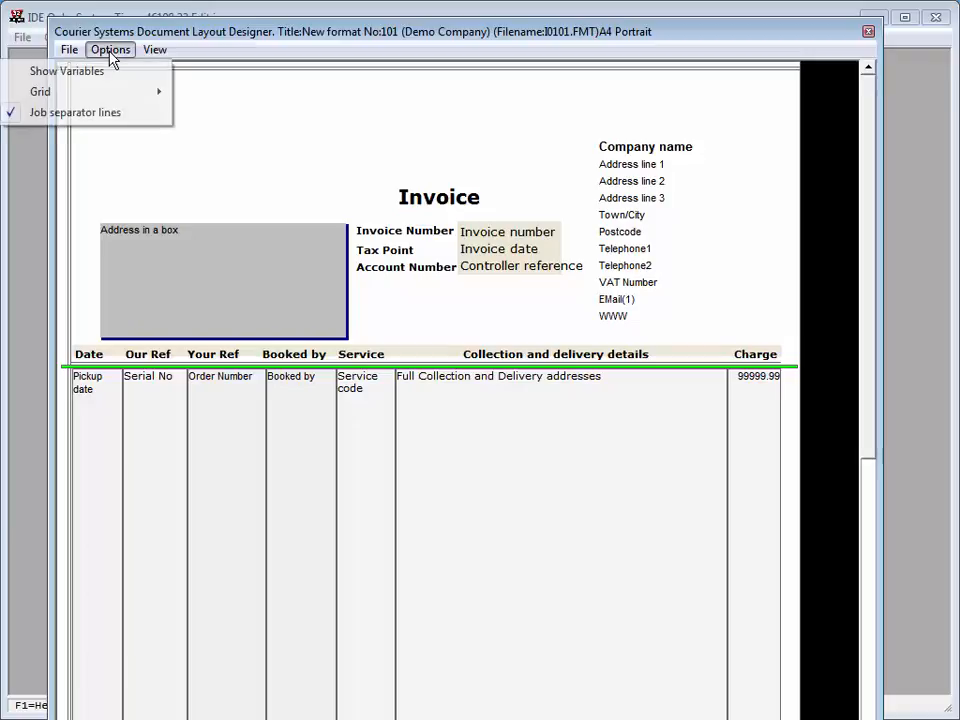
pyautogui.click(95, 71)
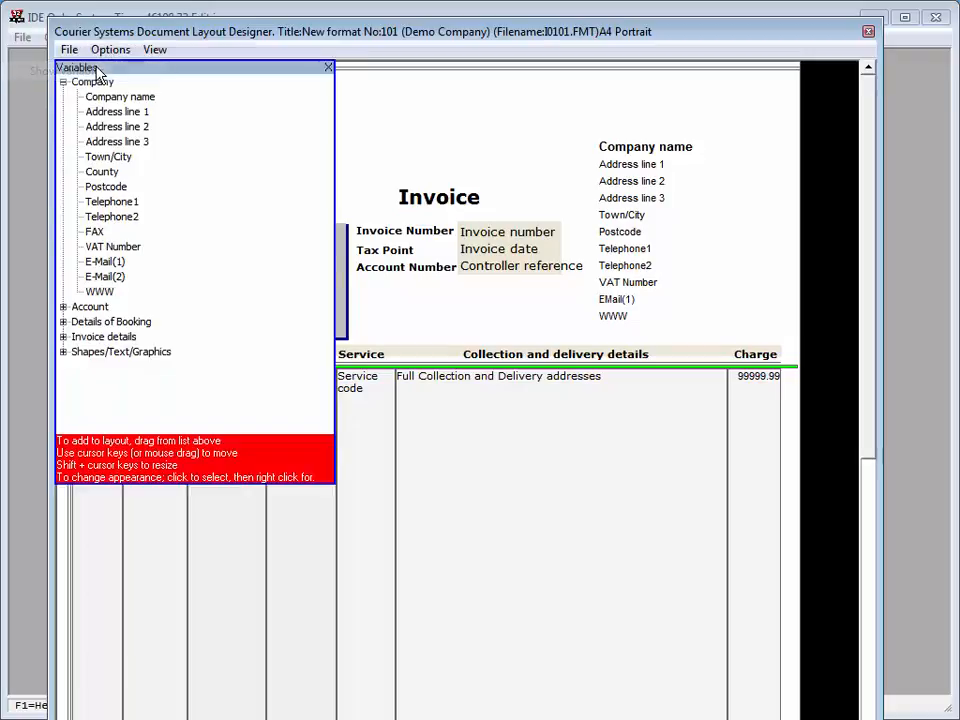
pyautogui.click(96, 354)
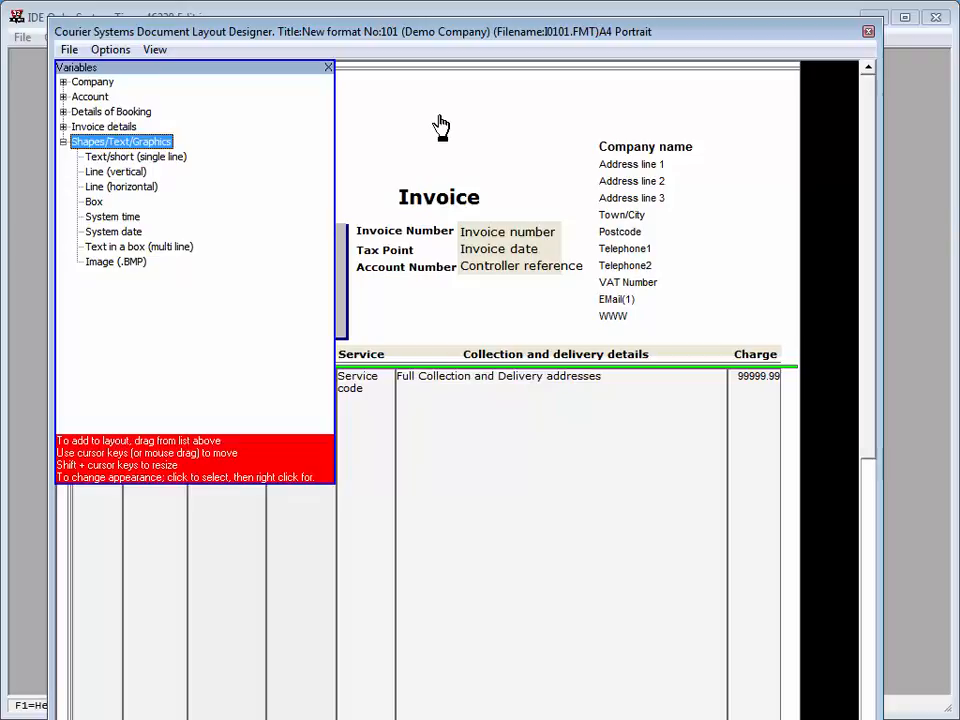
pyautogui.moveTo(441, 127); pyautogui.dragTo(441, 127)
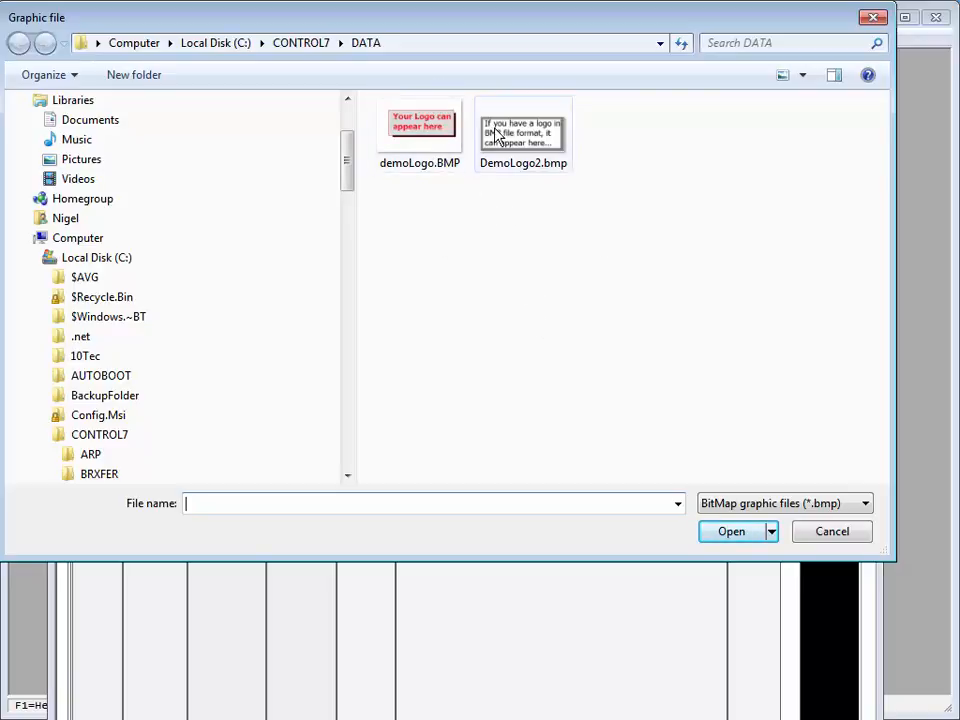
pyautogui.click(425, 133)
pyautogui.doubleClick(425, 133)
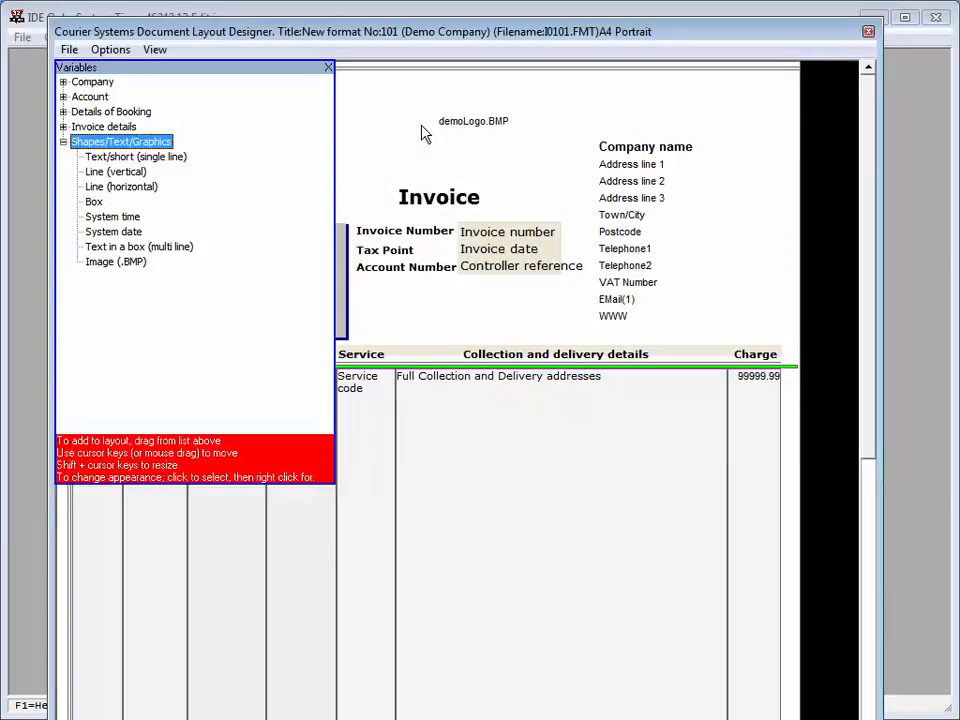
# Step: Move the demoLogo.BMP frame up and to the left above the Invoice heading, and make it taller
pyautogui.click(465, 127)
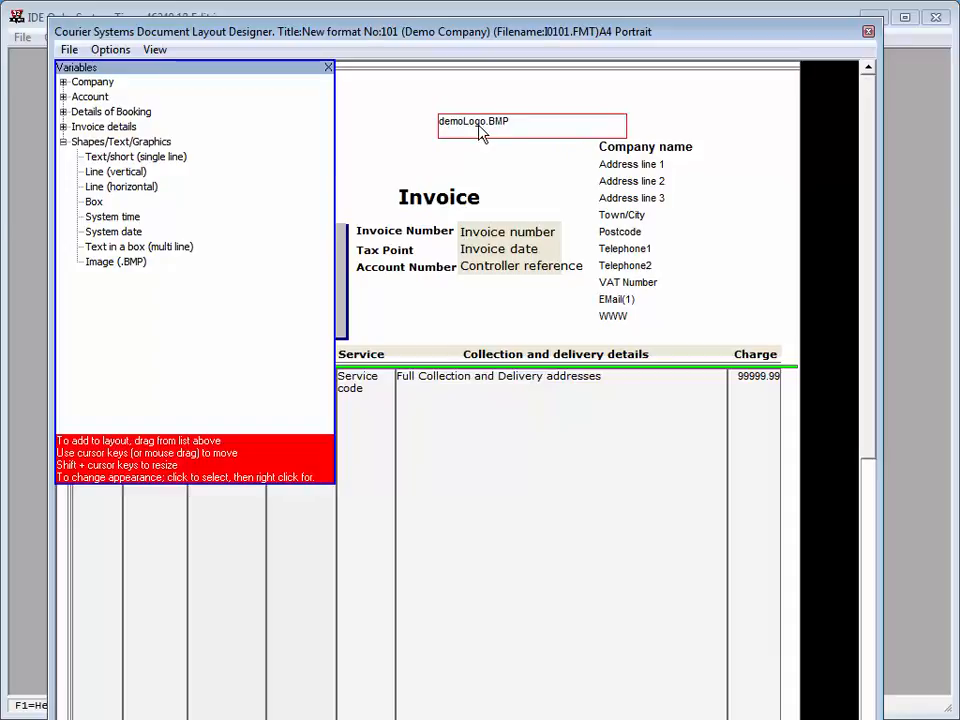
pyautogui.moveTo(480, 131); pyautogui.dragTo(431, 107)
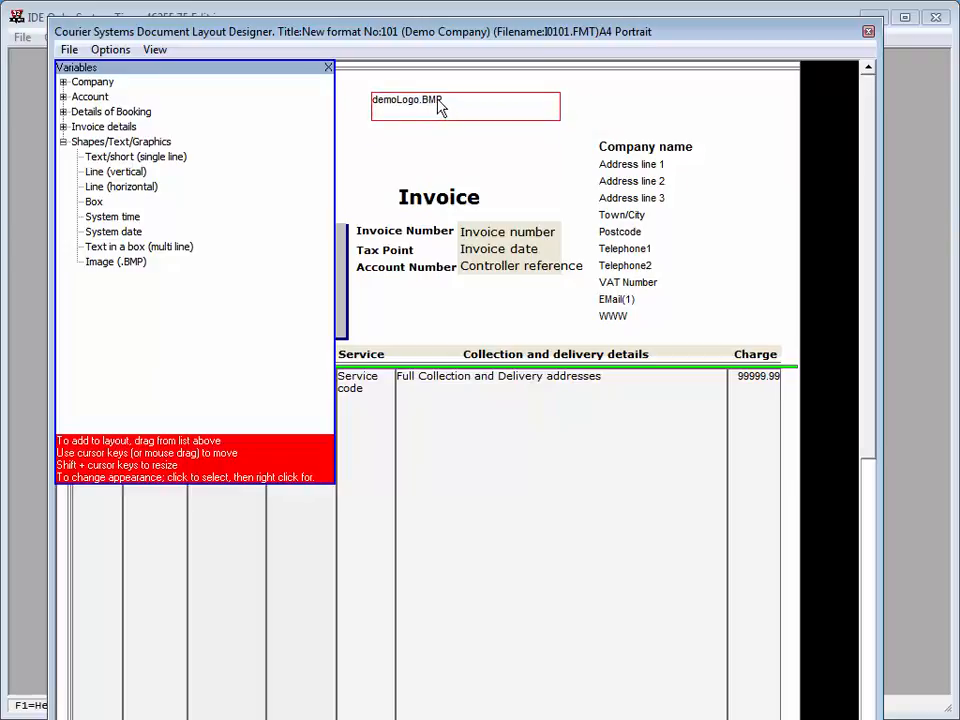
pyautogui.hotkey('shift', 'Down')
pyautogui.hotkey('shift', 'Down')
pyautogui.hotkey('shift', 'Down')
pyautogui.hotkey('shift', 'Down')
pyautogui.hotkey('shift', 'Down')
pyautogui.hotkey('shift', 'Down')
pyautogui.hotkey('shift', 'Down')
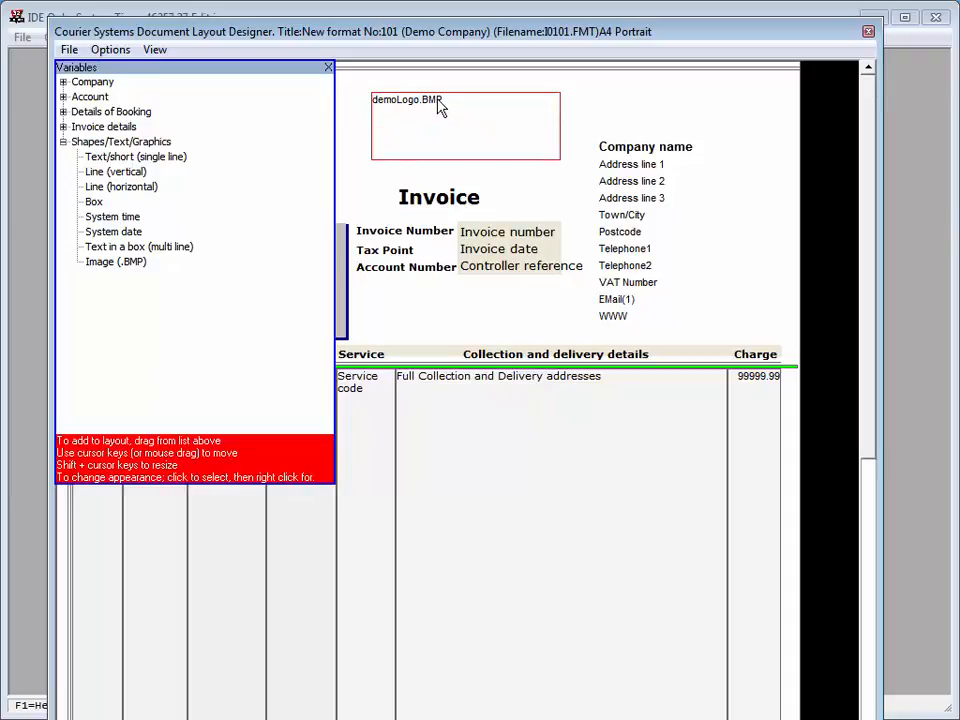
pyautogui.hotkey('shift', 'Up')
pyautogui.hotkey('shift', 'Up')
pyautogui.hotkey('shift', 'Up')
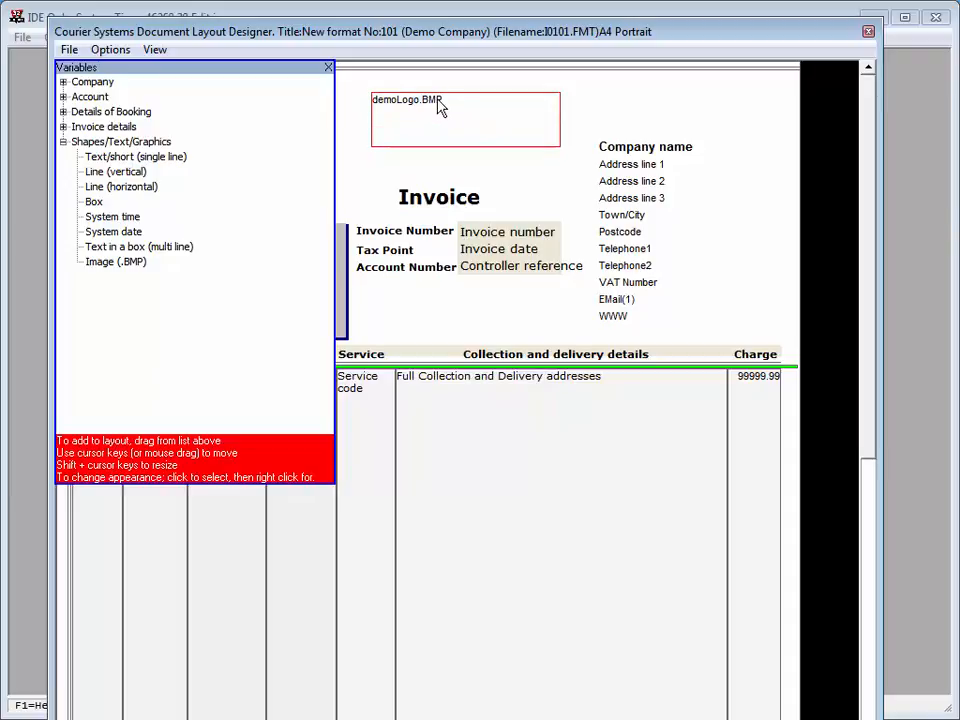
# Step: Make the demoLogo.BMP frame slightly narrower
pyautogui.hotkey('shift', 'Left')
pyautogui.hotkey('shift', 'Left')
pyautogui.hotkey('shift', 'Left')
pyautogui.hotkey('shift', 'Left')
pyautogui.hotkey('shift', 'Left')
pyautogui.hotkey('shift', 'Left')
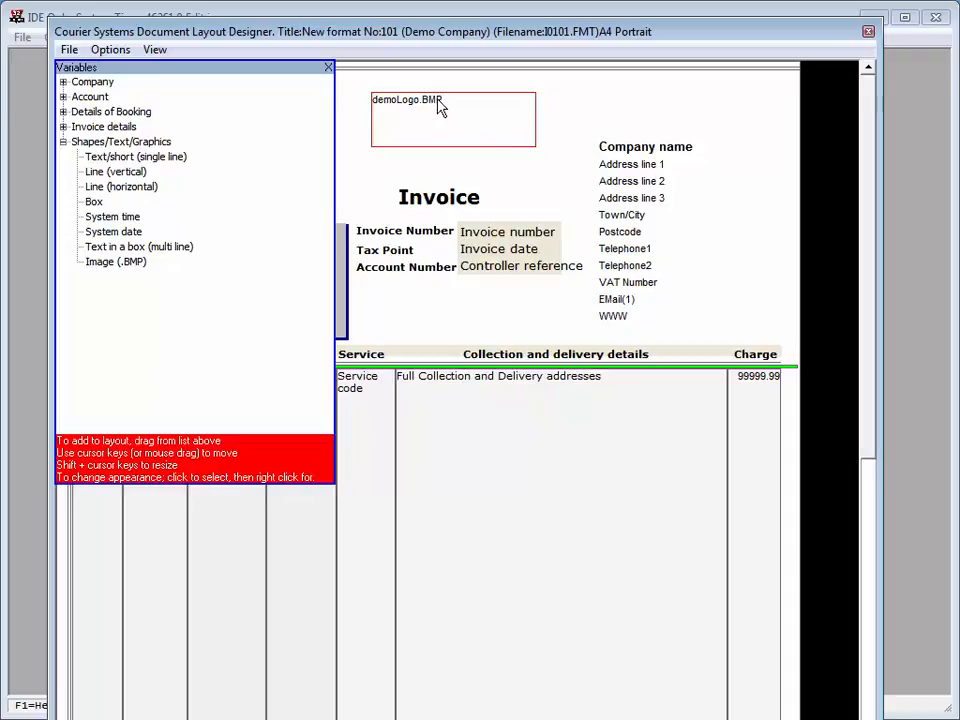
pyautogui.hotkey('shift', 'Right')
pyautogui.hotkey('shift', 'Right')
pyautogui.hotkey('shift', 'Right')
# Step: Nudge the demoLogo.BMP frame to the right and fine-tune its position above the Invoice heading
pyautogui.press('Right')
pyautogui.press('Right')
pyautogui.press('Right')
pyautogui.press('Right')
pyautogui.press('Right')
pyautogui.press('Right')
pyautogui.press('Right')
pyautogui.press('Right')
pyautogui.press('Right')
pyautogui.press('Right')
pyautogui.press('Right')
pyautogui.press('Right')
pyautogui.press('Right')
pyautogui.press('Right')
pyautogui.press('Right')
pyautogui.press('Right')
pyautogui.press('Right')
pyautogui.press('Right')
pyautogui.press('Right')
pyautogui.press('Right')
pyautogui.press('Right')
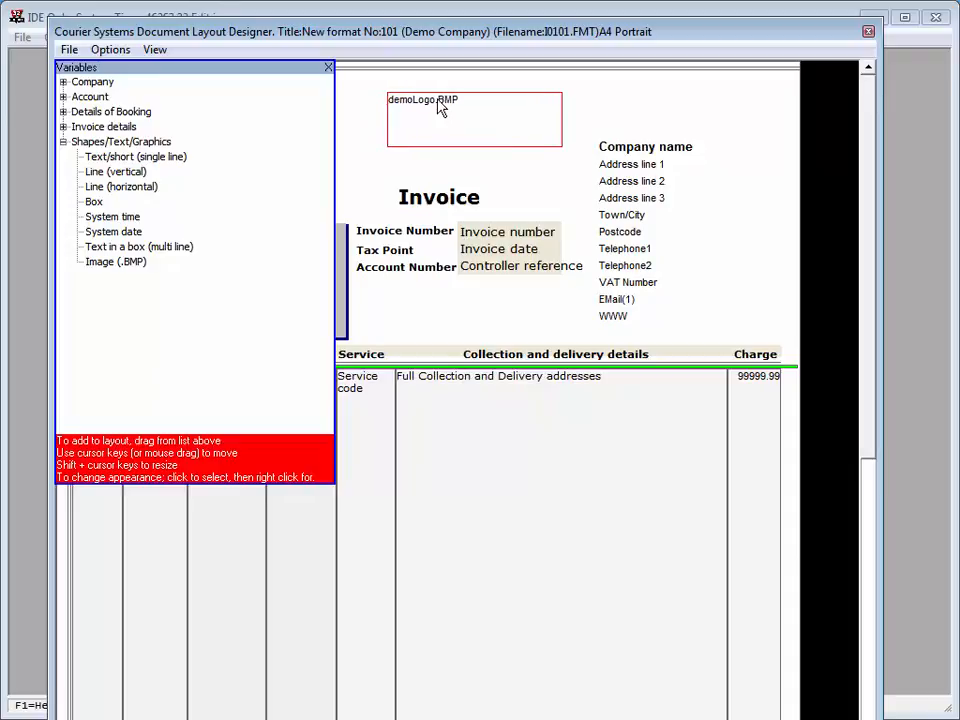
pyautogui.press('Up')
pyautogui.press('Up')
pyautogui.press('Up')
pyautogui.press('Up')
pyautogui.press('Up')
pyautogui.press('Down')
pyautogui.press('Down')
pyautogui.press('Down')
pyautogui.press('Down')
pyautogui.press('Down')
pyautogui.press('Down')
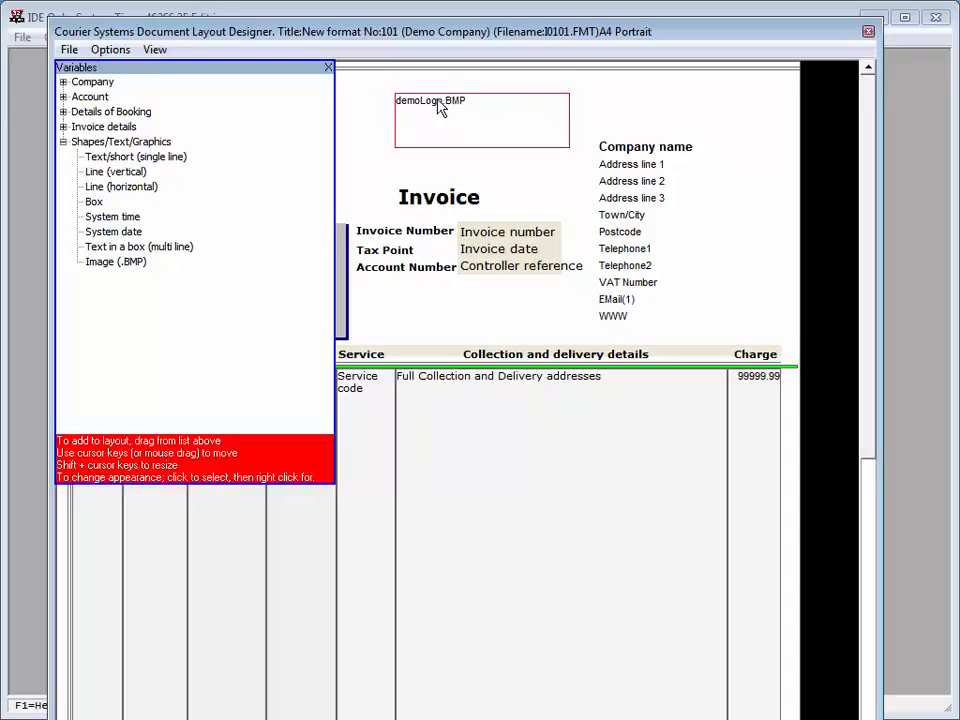
pyautogui.press('Left')
pyautogui.press('Left')
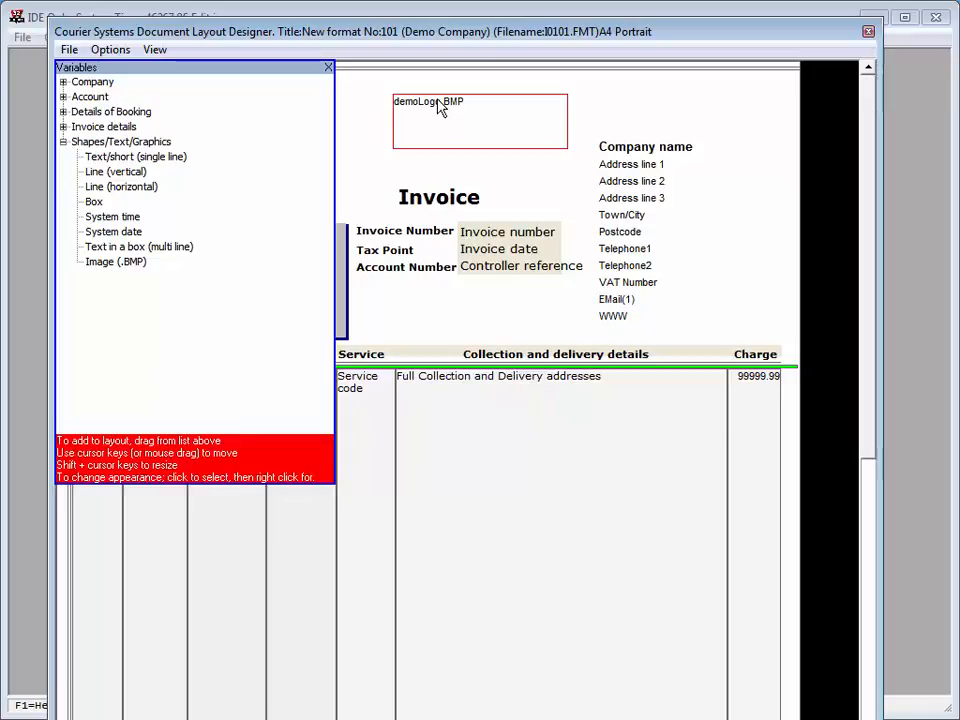
# Step: Preview the invoice layout at a readable size to check the logo's placement, and close the preview
pyautogui.click(152, 52)
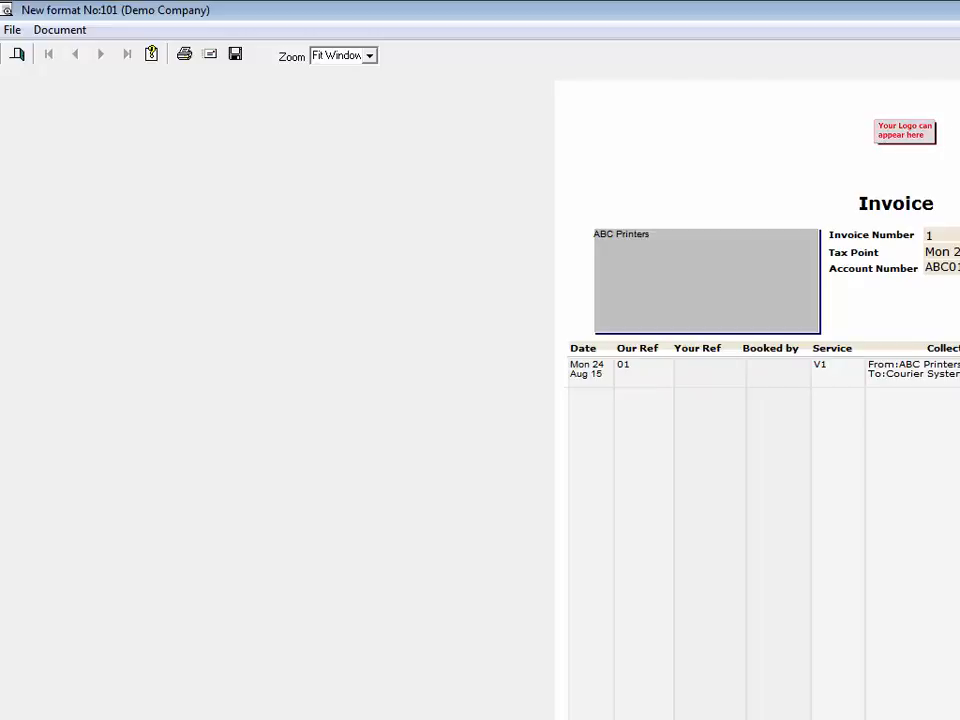
pyautogui.click(959, 10)
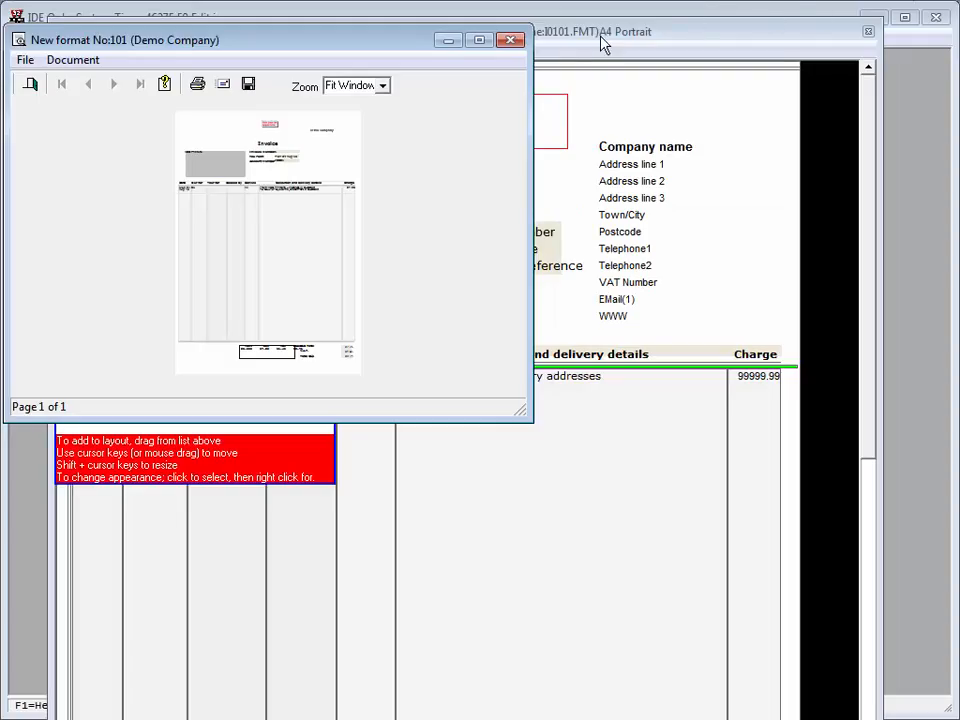
pyautogui.moveTo(407, 43); pyautogui.dragTo(521, 47)
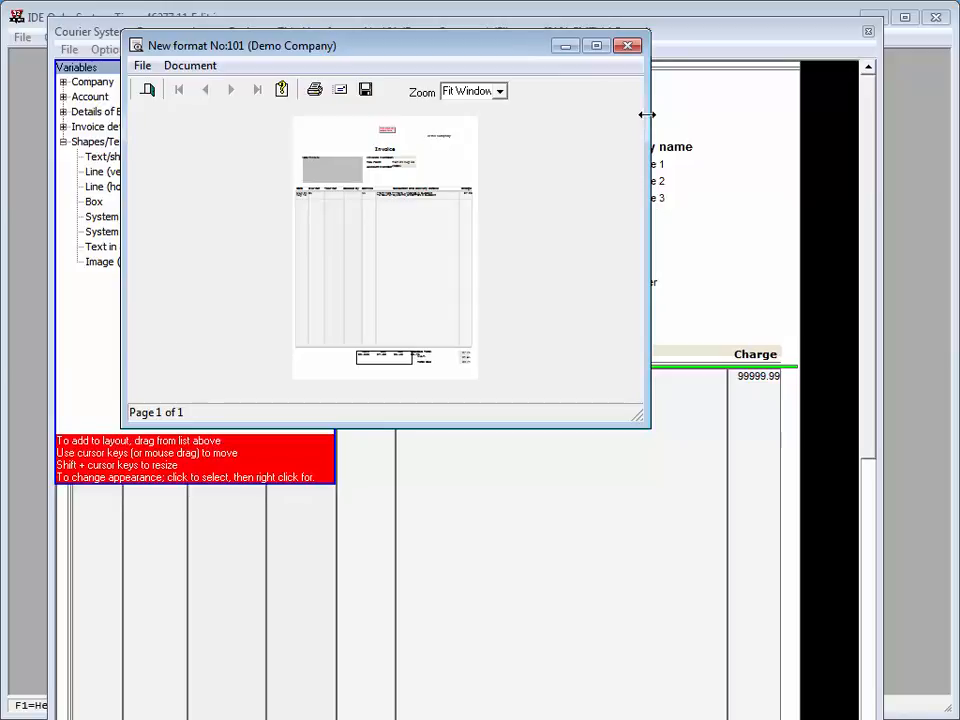
pyautogui.moveTo(647, 114); pyautogui.dragTo(958, 114)
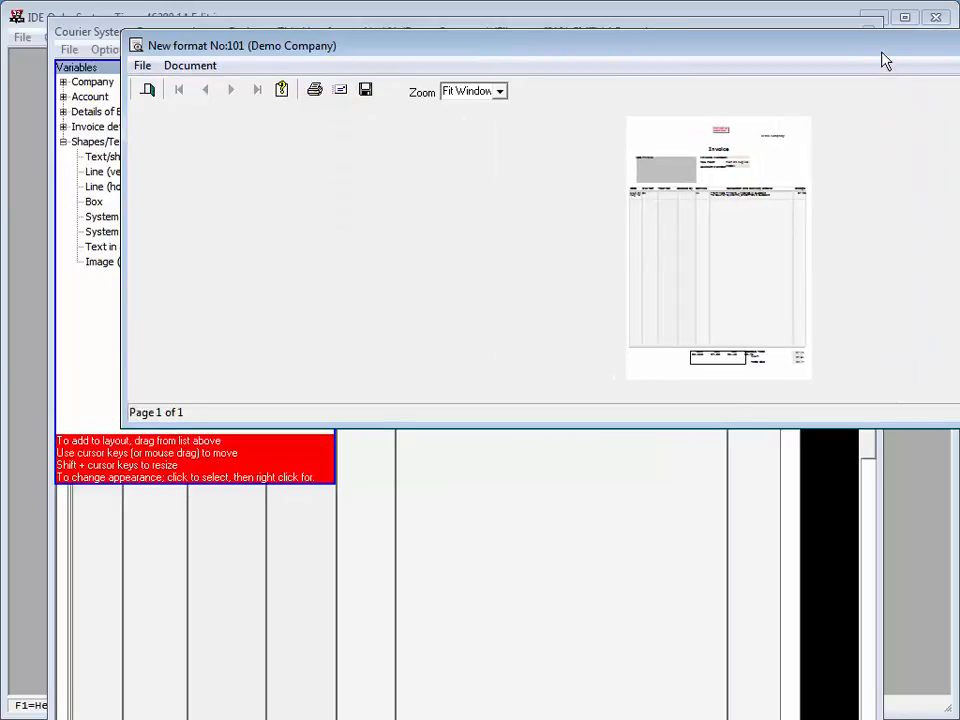
pyautogui.moveTo(883, 62); pyautogui.dragTo(678, 64)
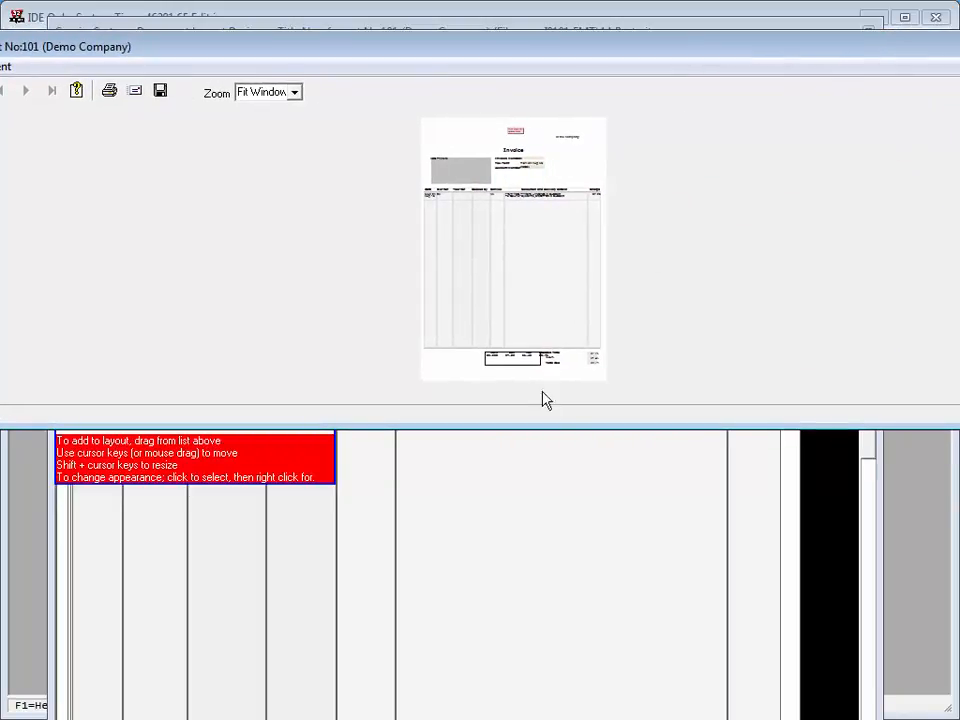
pyautogui.click(546, 432)
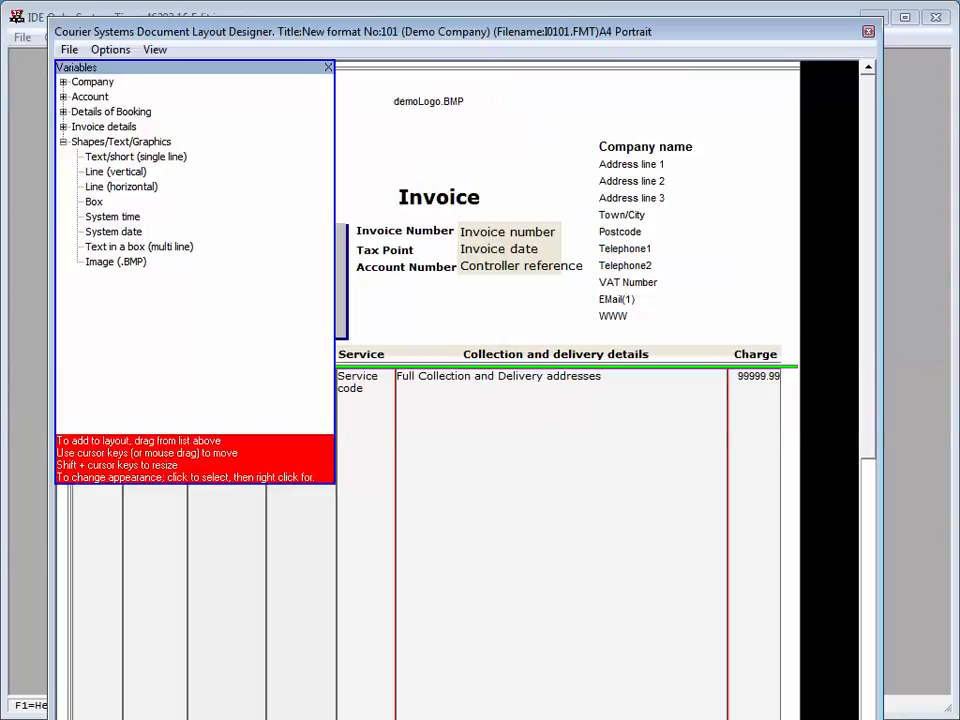
pyautogui.hotkey('alt', 'Tab')
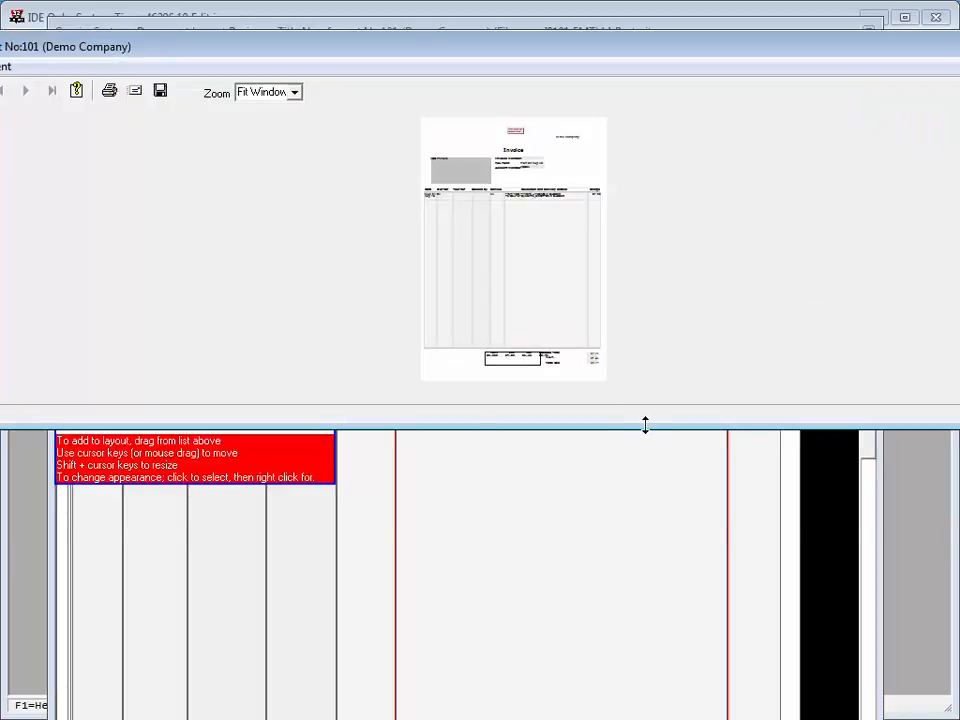
pyautogui.moveTo(645, 425); pyautogui.dragTo(639, 694)
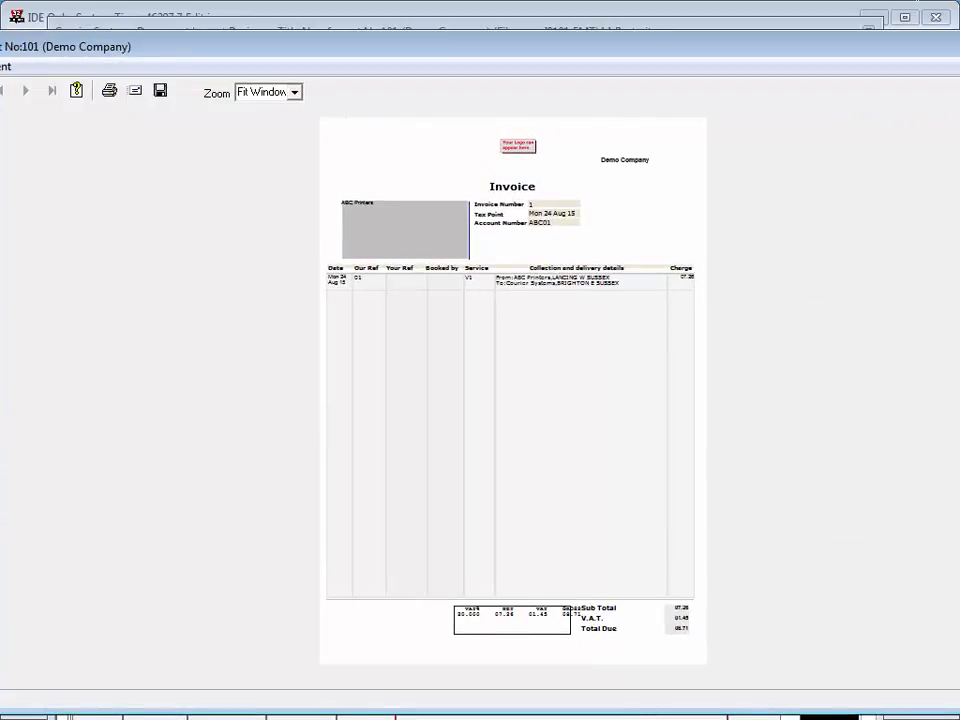
pyautogui.hotkey('alt', 'F4')
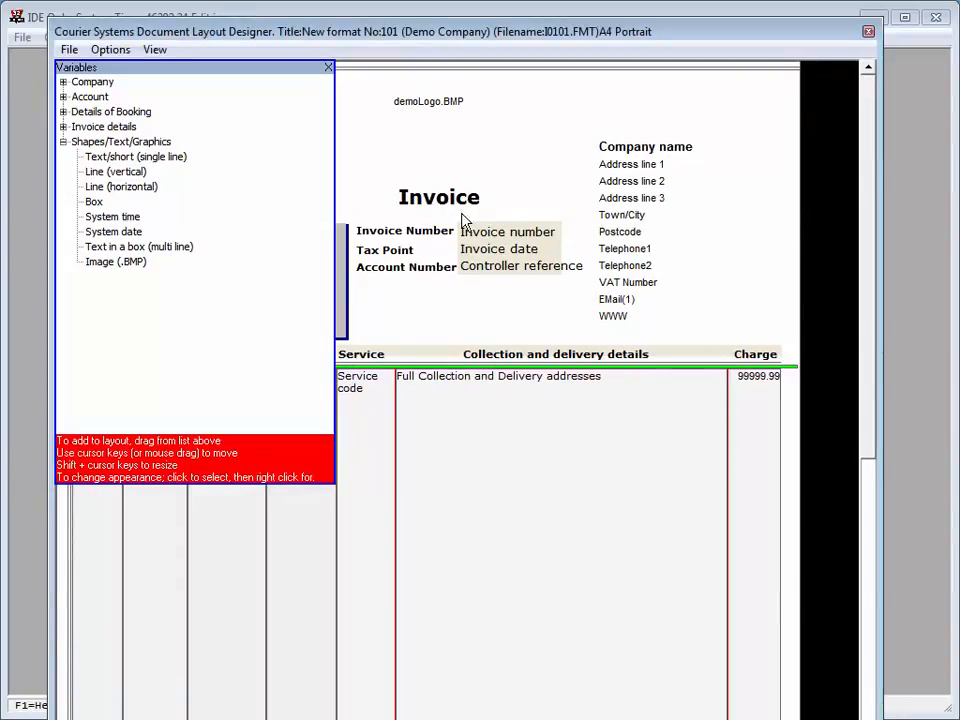
# Step: Change the logo frame's graphic file to DemoLogo2.bmp
pyautogui.click(450, 113)
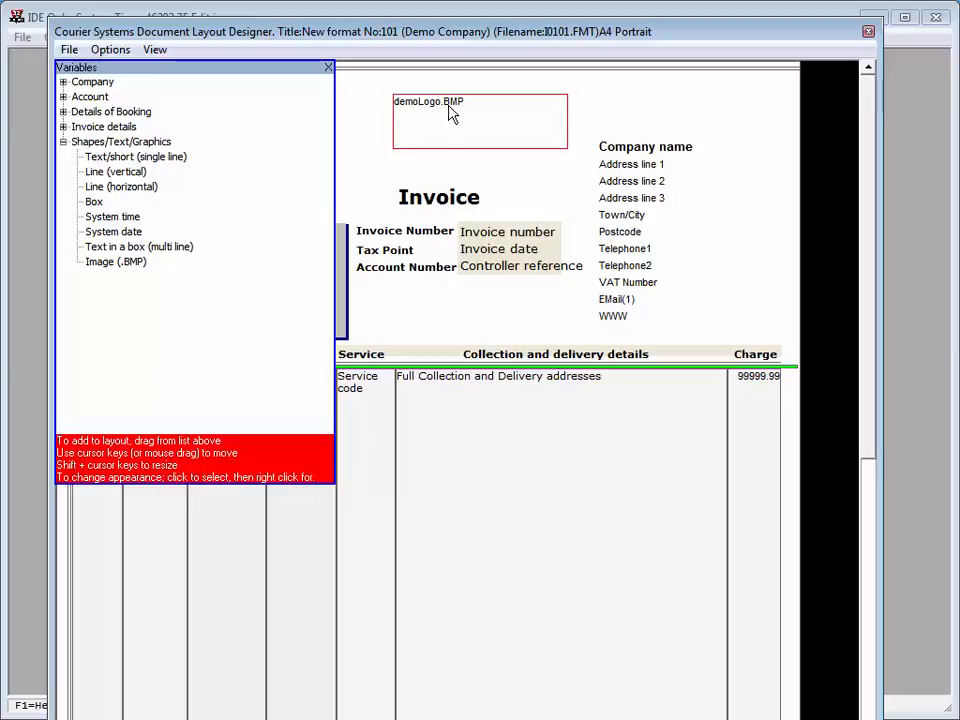
pyautogui.rightClick(450, 113)
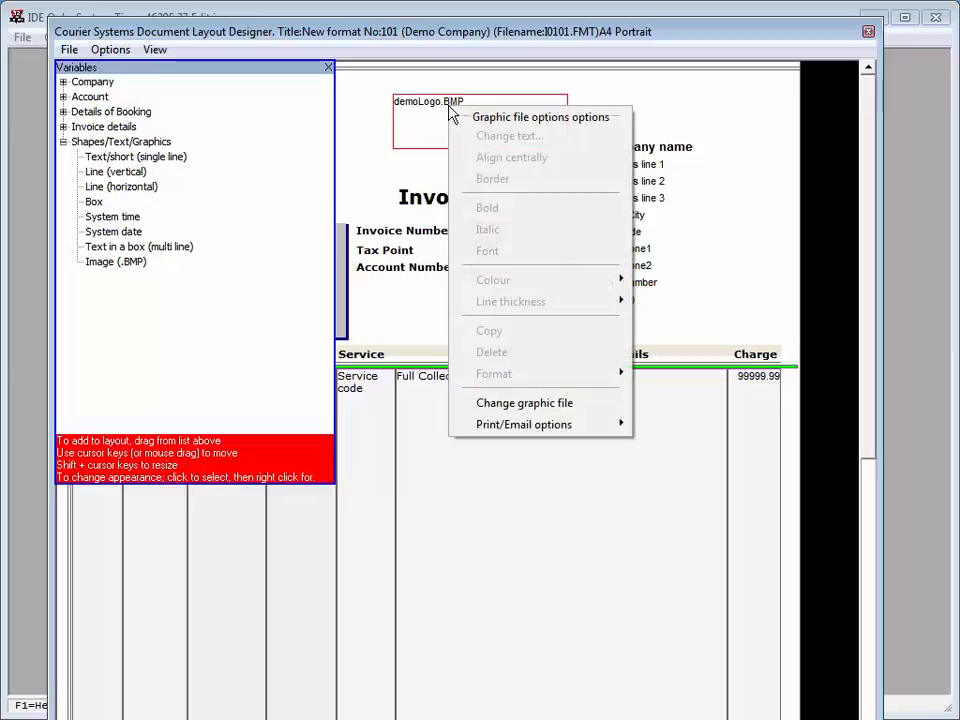
pyautogui.click(527, 408)
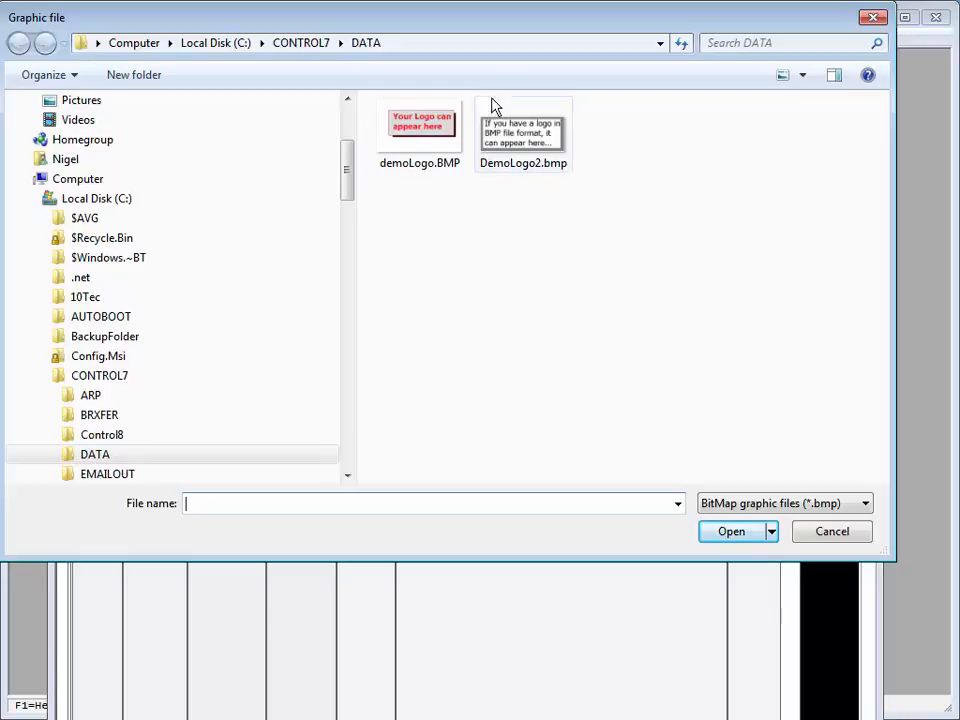
pyautogui.click(545, 130)
pyautogui.doubleClick(548, 132)
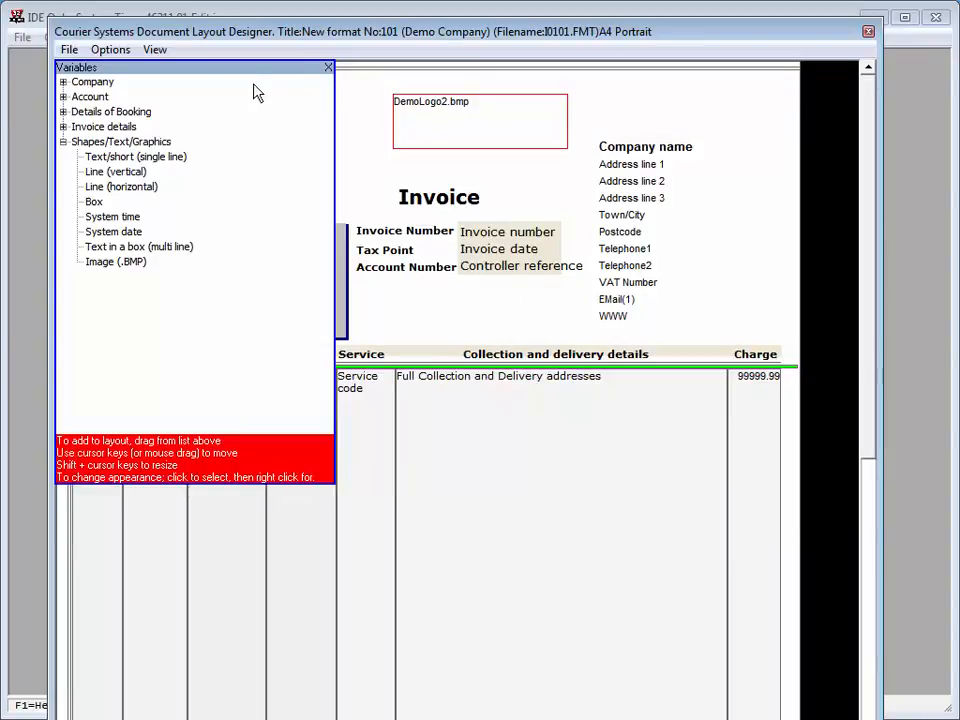
# Step: Preview the invoice with the DemoLogo2.bmp logo, enlarging the preview window enough to read the page, and close the preview
pyautogui.click(160, 52)
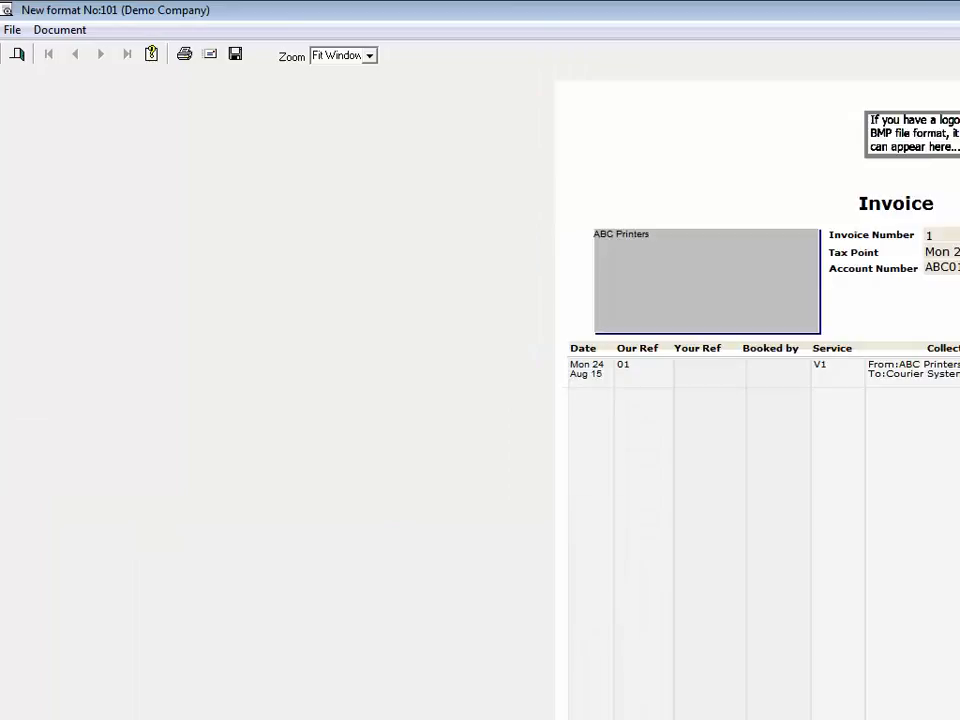
pyautogui.click(957, 10)
pyautogui.moveTo(398, 50); pyautogui.dragTo(522, 72)
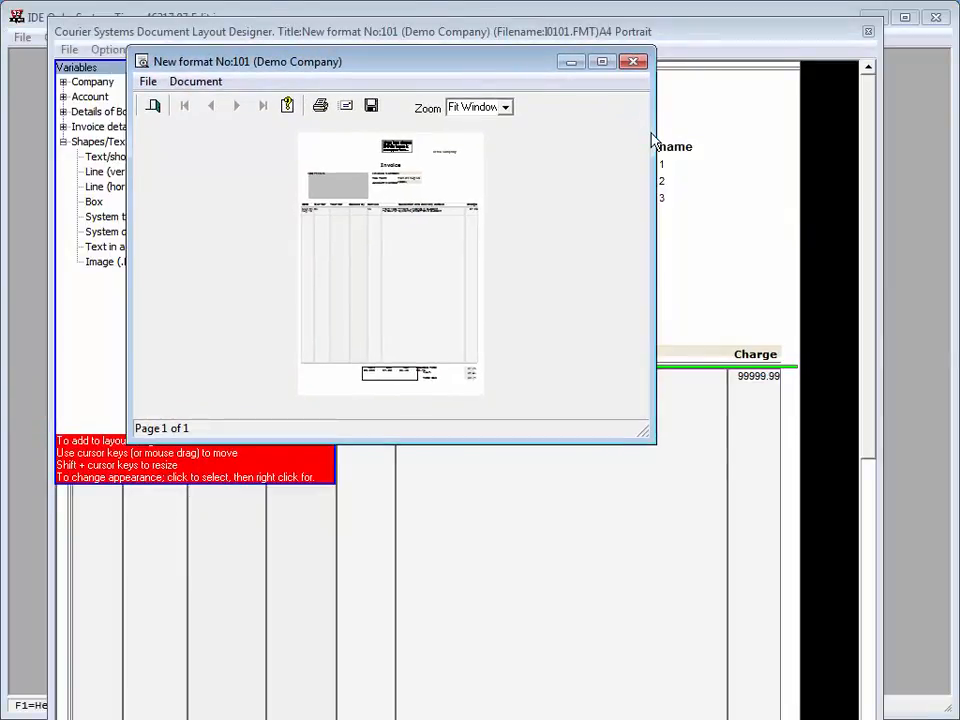
pyautogui.moveTo(654, 138); pyautogui.dragTo(958, 138)
pyautogui.moveTo(958, 62); pyautogui.dragTo(731, 80)
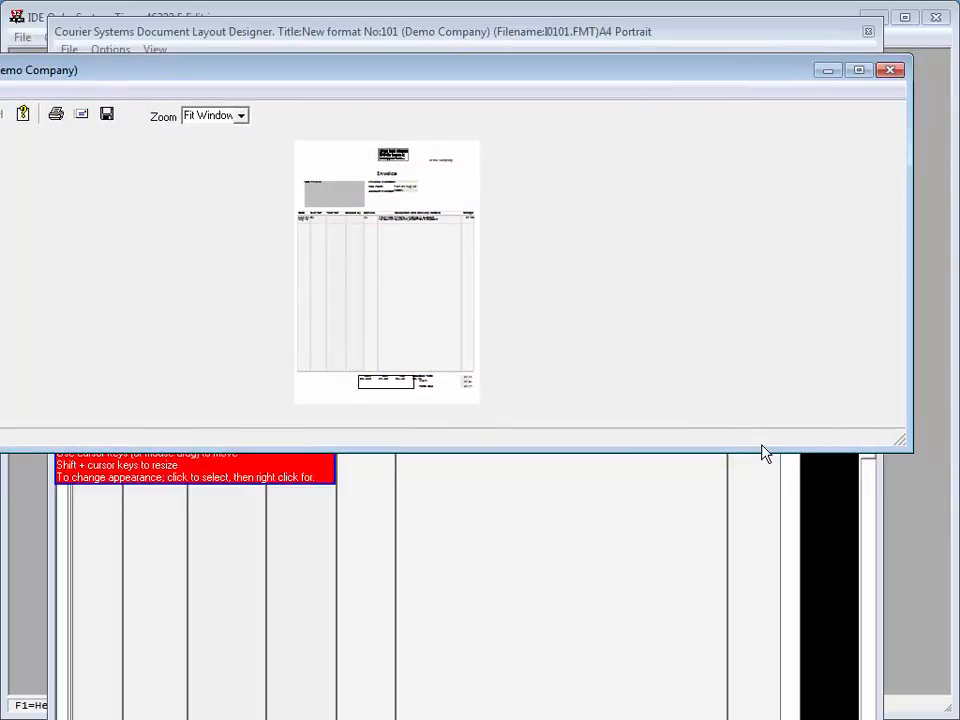
pyautogui.moveTo(763, 455); pyautogui.dragTo(797, 690)
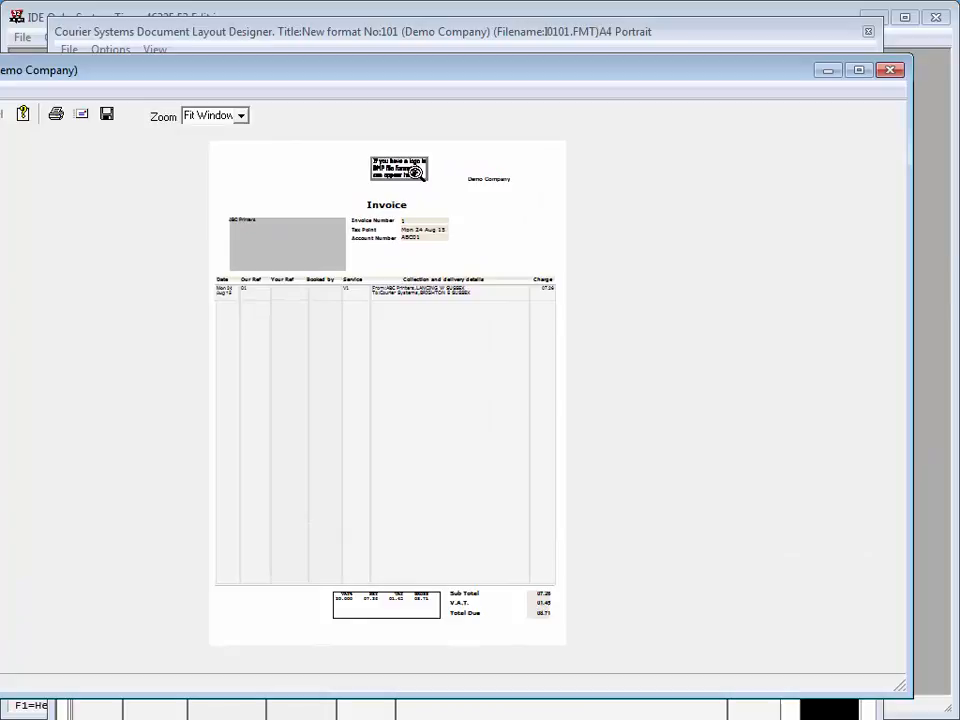
pyautogui.click(889, 70)
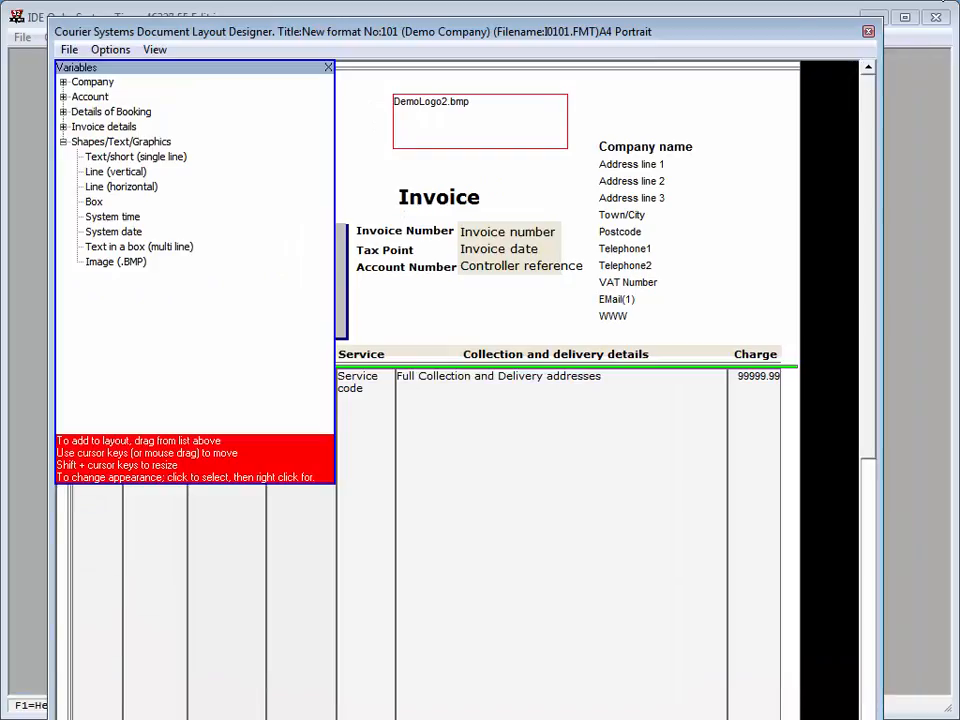
# Step: Exit the layout designer, saving the changes under the document description "New format No:101 (Demo Company)"
pyautogui.click(60, 50)
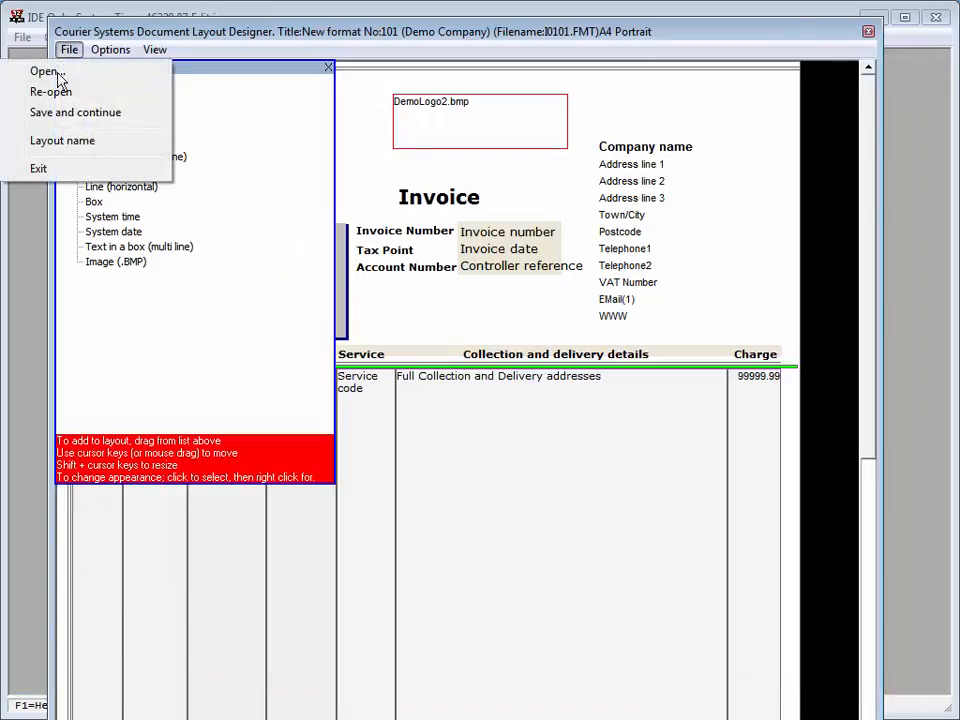
pyautogui.click(40, 169)
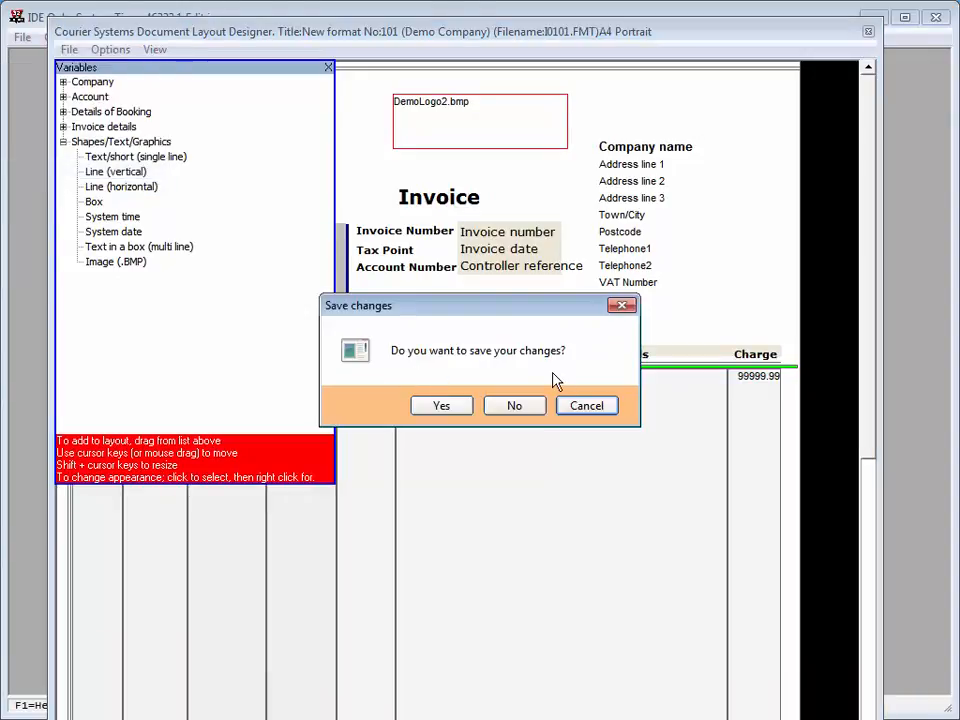
pyautogui.click(430, 406)
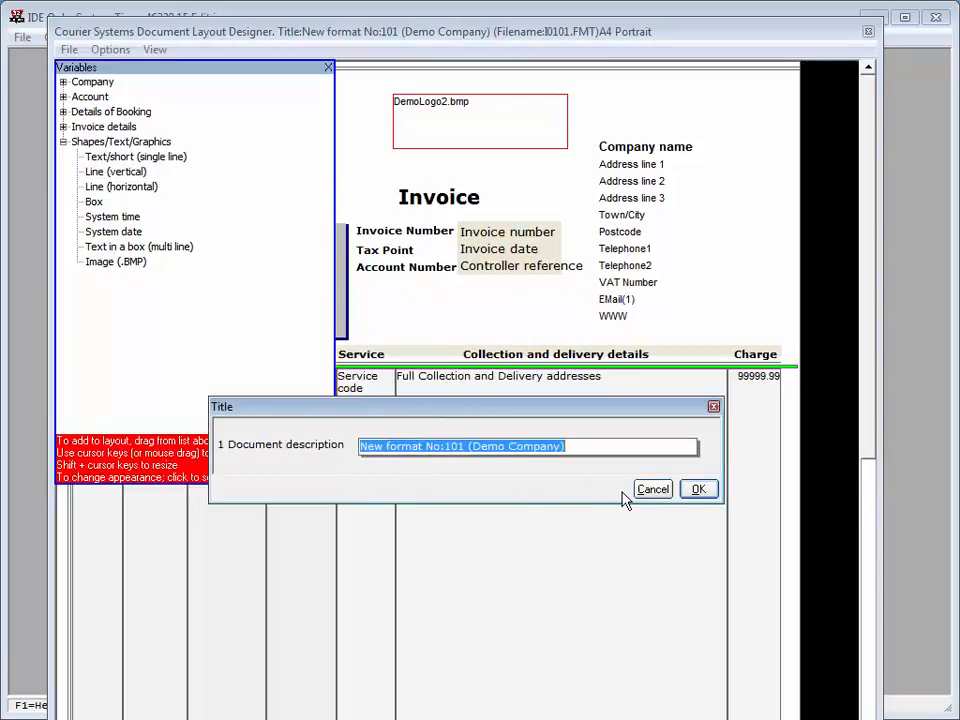
pyautogui.click(690, 489)
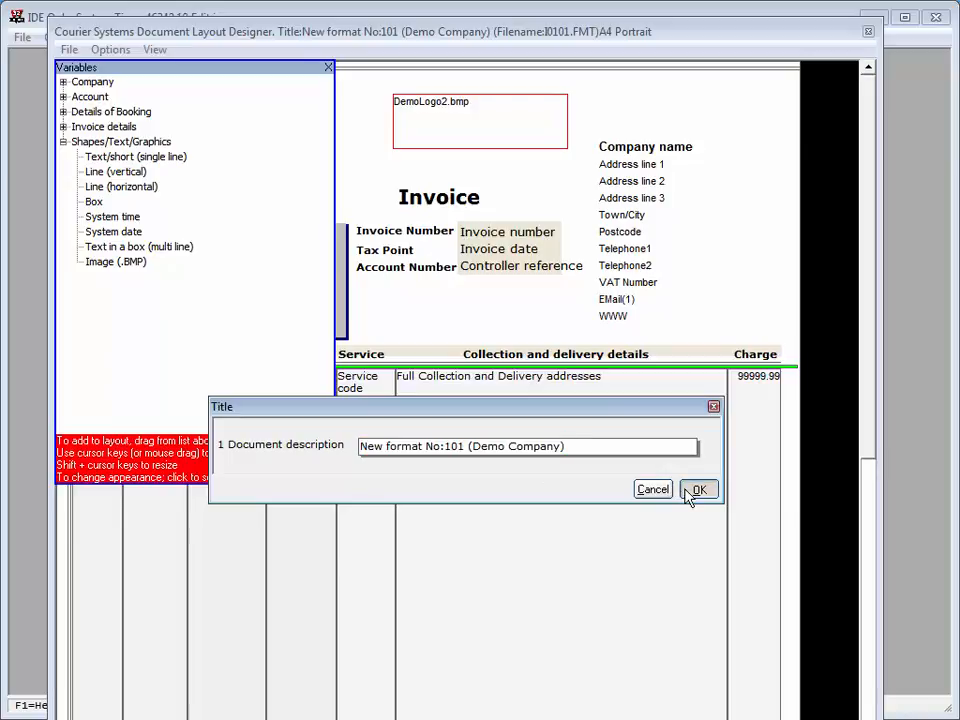